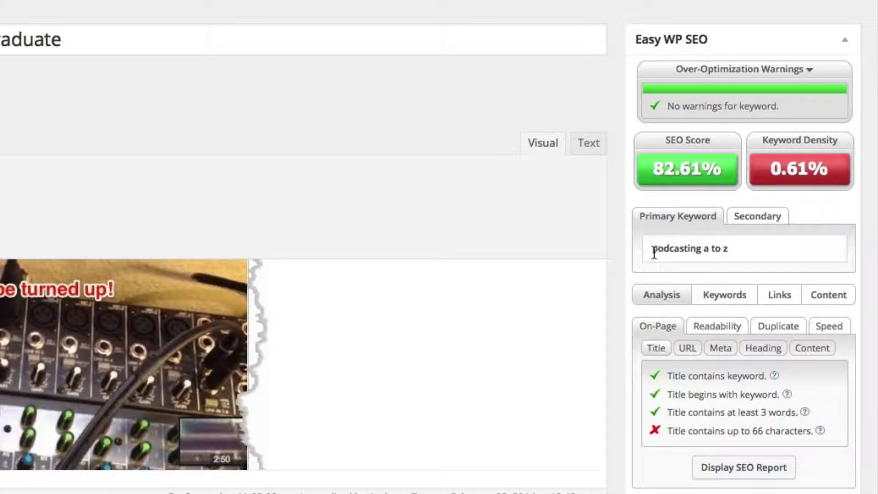
- Highlight the primary keyword 'podcasting a to z' in the editor, then clear the selection
{"action": "left_click_drag", "start_coordinate": [650, 249], "coordinate": [757, 249]}
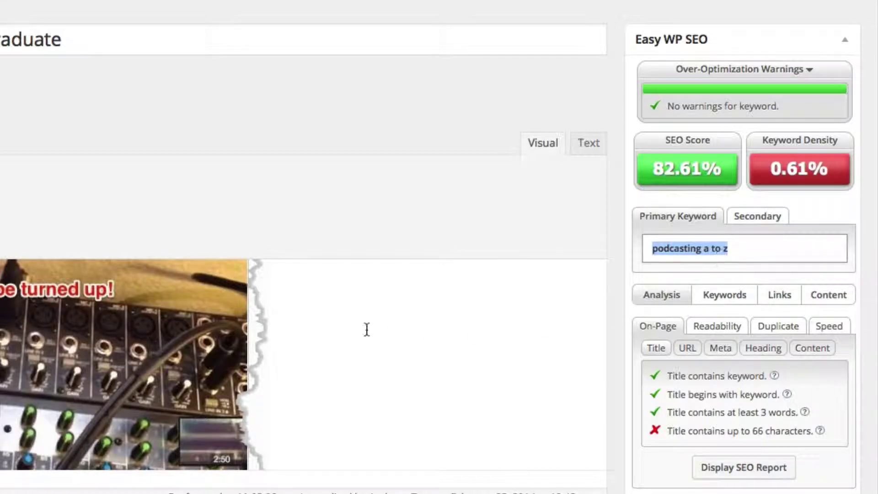
{"action": "scroll", "coordinate": [387, 341], "scroll_direction": "down", "scroll_amount": 5}
{"action": "scroll", "coordinate": [387, 341], "scroll_direction": "up", "scroll_amount": 15}
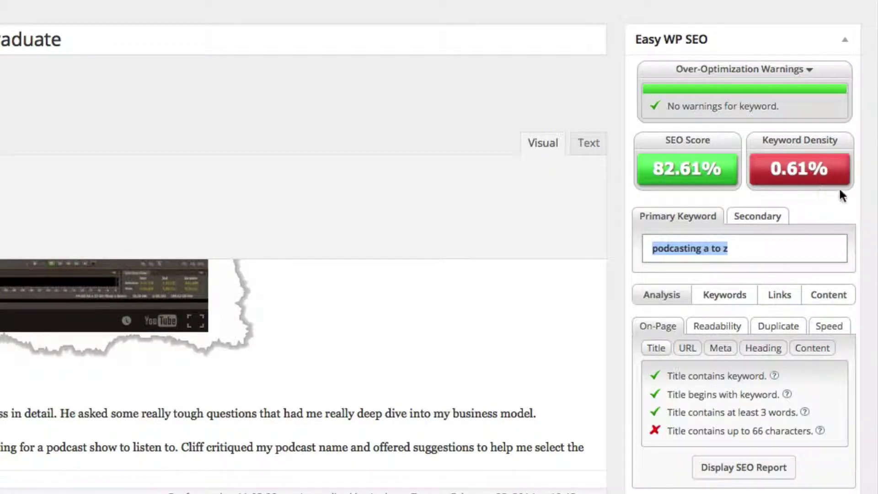
{"action": "left_click", "coordinate": [755, 252]}
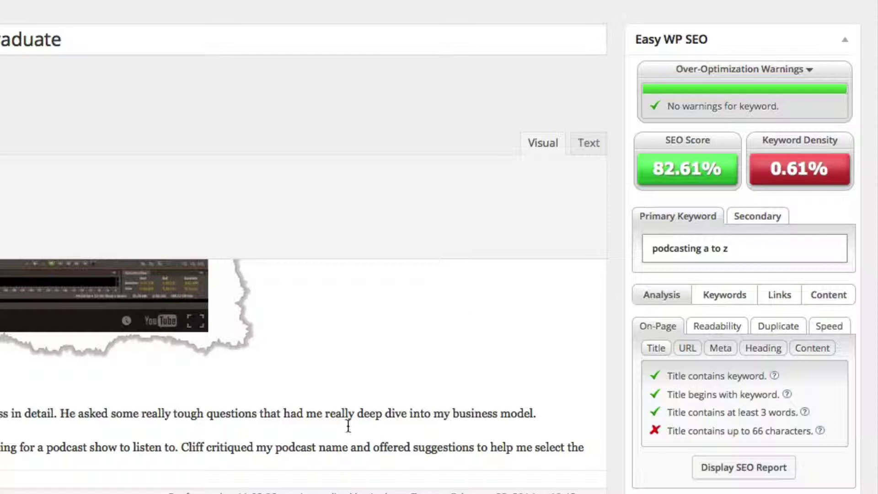
{"action": "scroll", "coordinate": [437, 400], "scroll_direction": "up", "scroll_amount": 10}
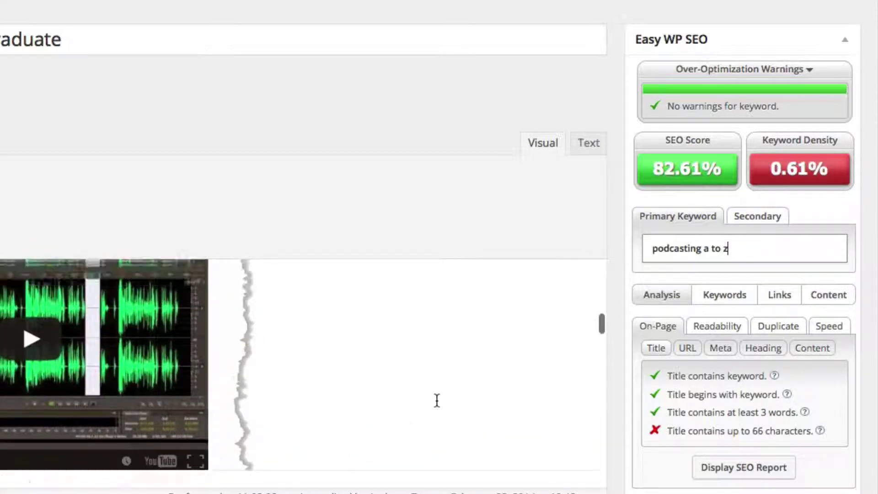
{"action": "scroll", "coordinate": [448, 396], "scroll_direction": "up", "scroll_amount": 3}
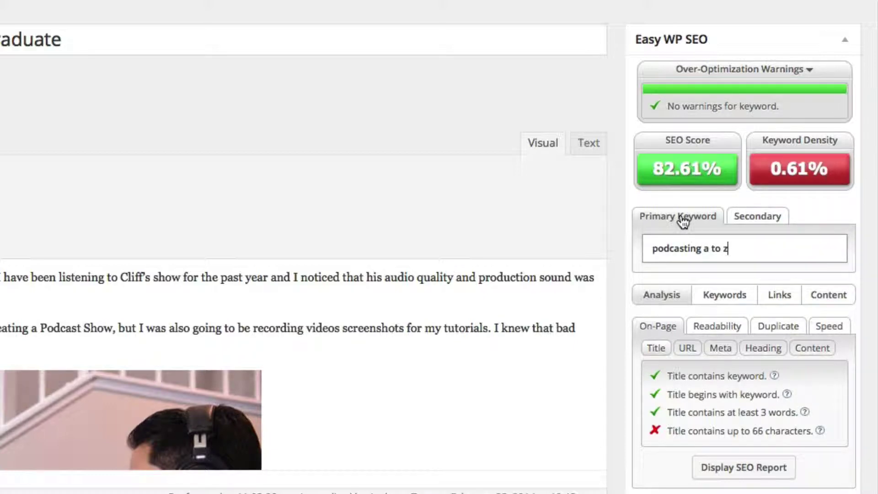
- Show Easy WP SEO's permalink (URL) and Meta keyword checks, scrolling to All in One SEO Pack and back
{"action": "left_click", "coordinate": [688, 353]}
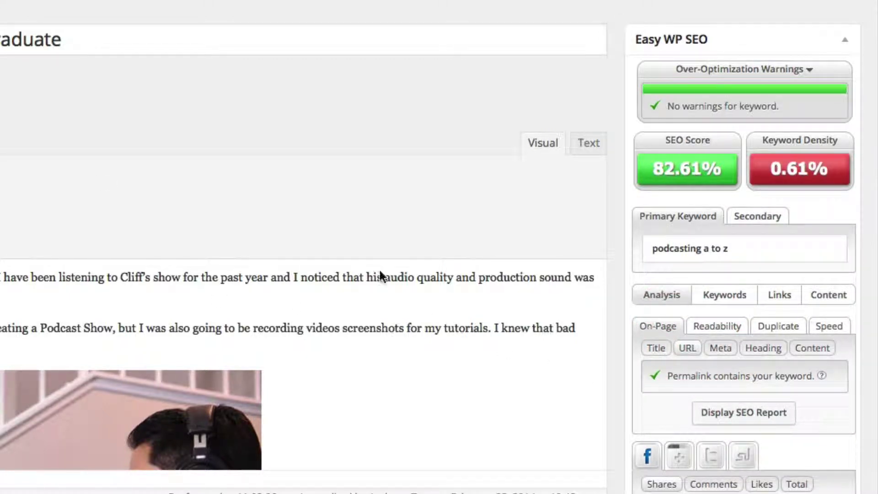
{"action": "left_click", "coordinate": [727, 350]}
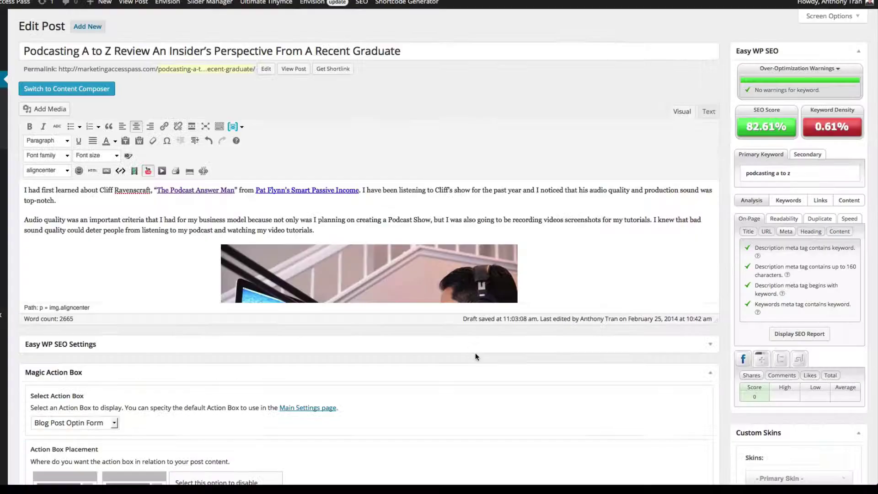
{"action": "scroll", "coordinate": [189, 431], "scroll_direction": "down", "scroll_amount": 10}
{"action": "scroll", "coordinate": [476, 352], "scroll_direction": "down", "scroll_amount": 15}
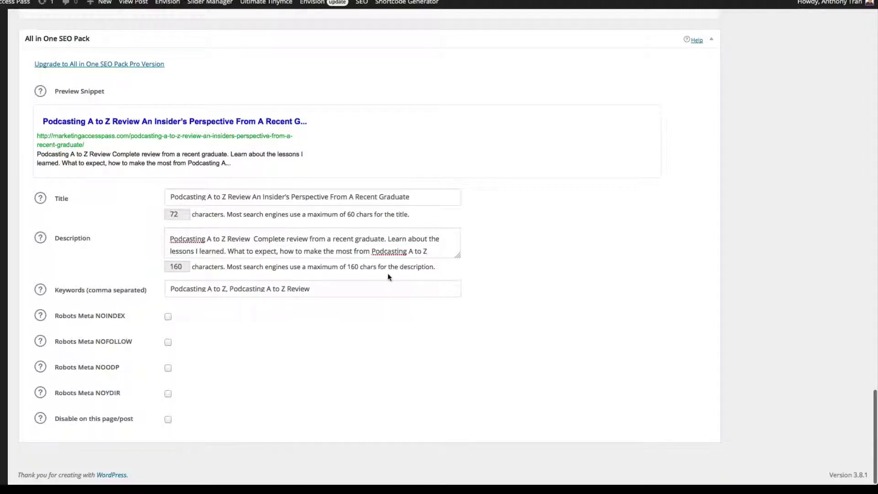
{"action": "scroll", "coordinate": [389, 276], "scroll_direction": "up", "scroll_amount": 15}
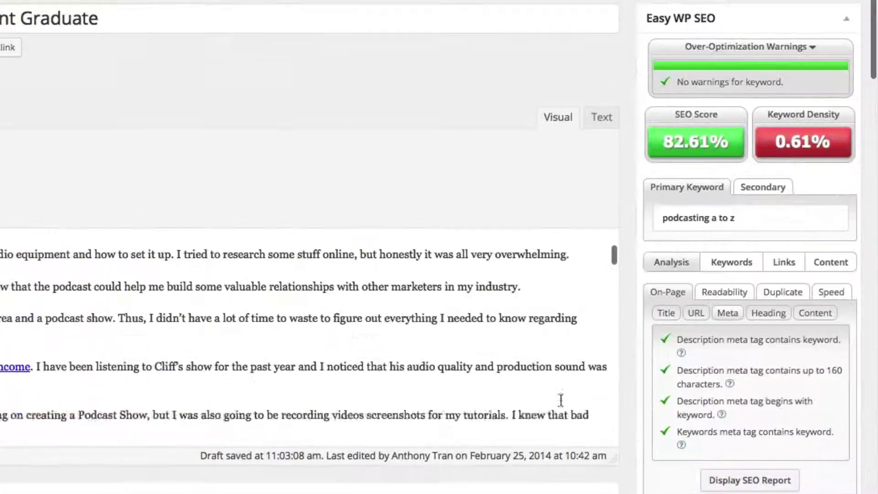
{"action": "scroll", "coordinate": [558, 400], "scroll_direction": "up", "scroll_amount": 3}
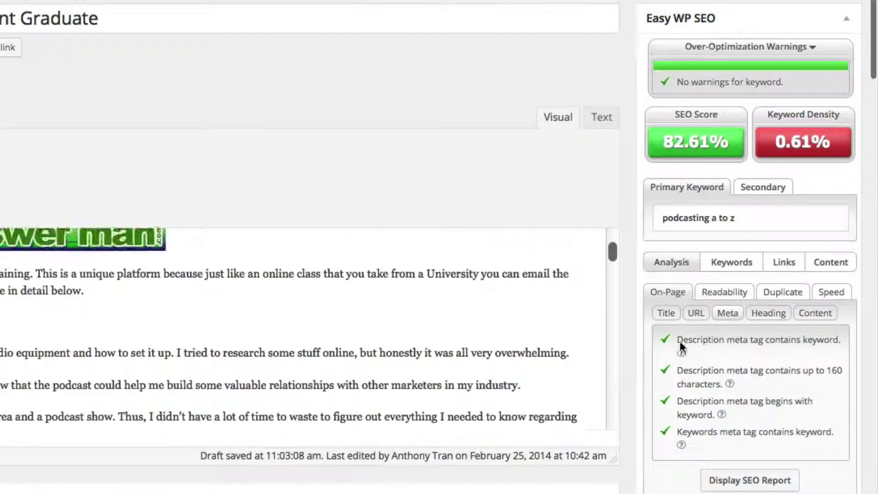
- Review the H1/H2/H3 heading checks, then the content checks with the failed 2.0–5.5% keyword density
{"action": "left_click", "coordinate": [766, 315]}
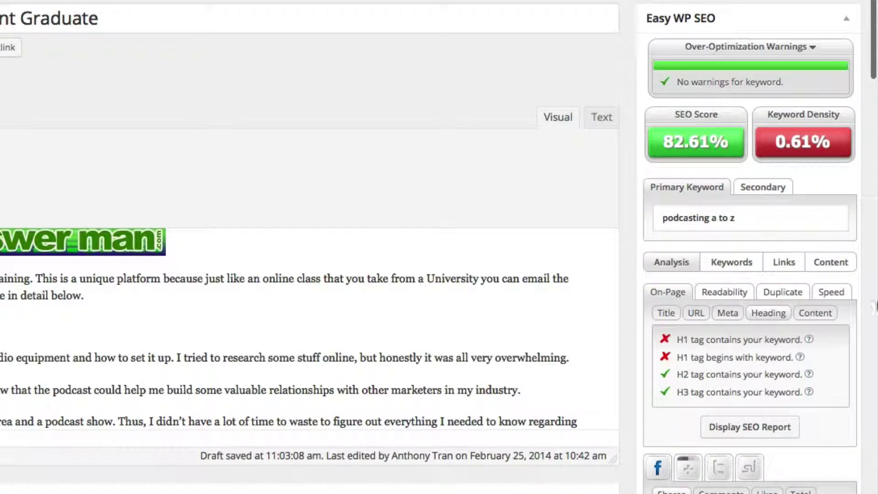
{"action": "left_click", "coordinate": [815, 315]}
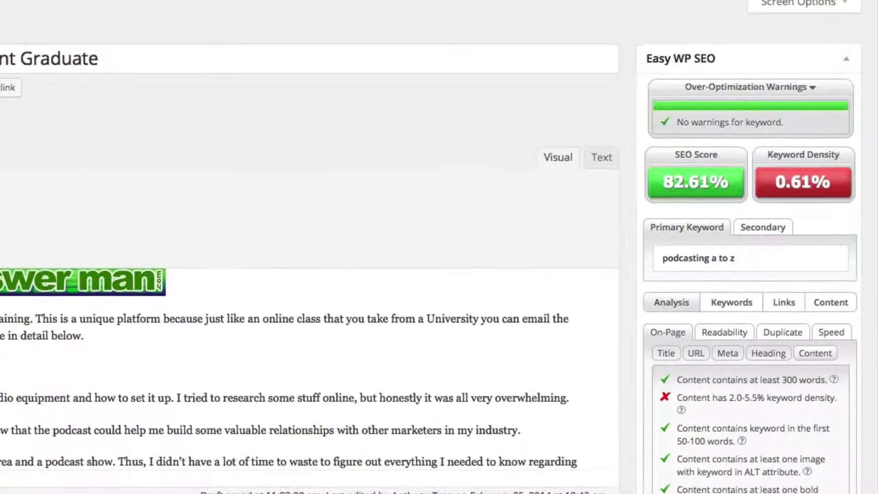
{"action": "mouse_move", "coordinate": [35, 27]}
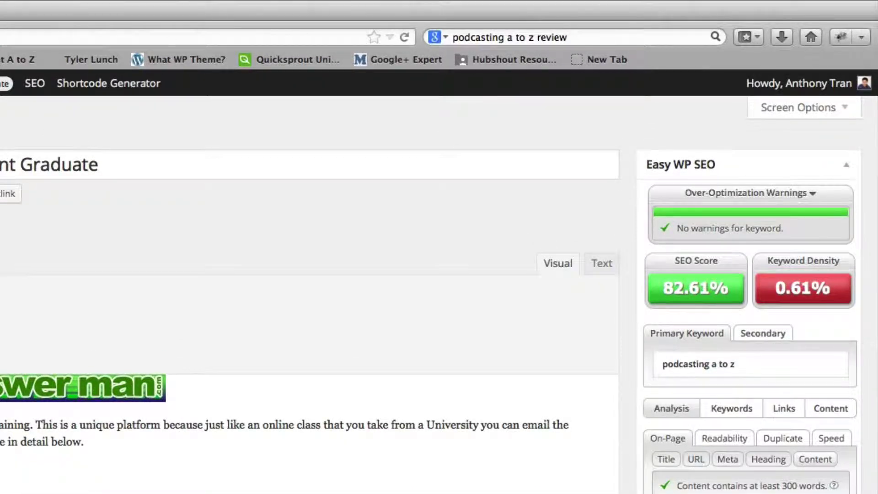
- Search Firefox for 'easy wp seo plugin' and leave the unsaved post editor
{"action": "left_click", "coordinate": [602, 43]}
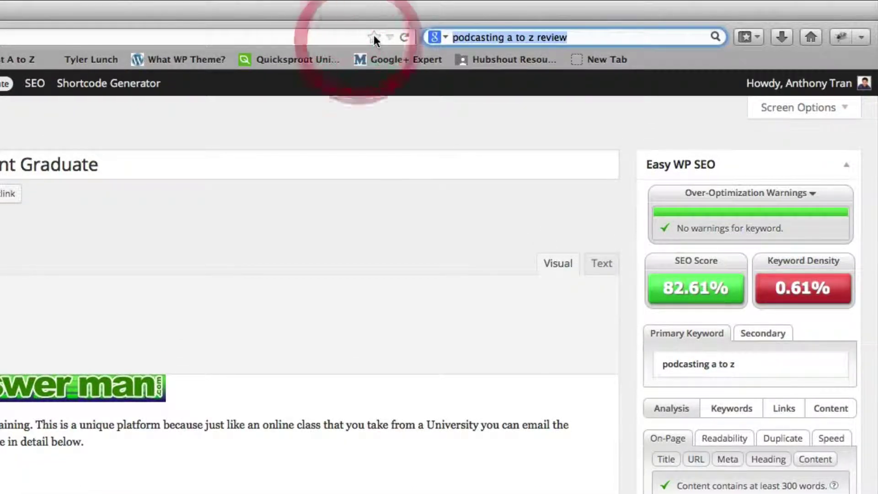
{"action": "type", "text": "easy wp "}
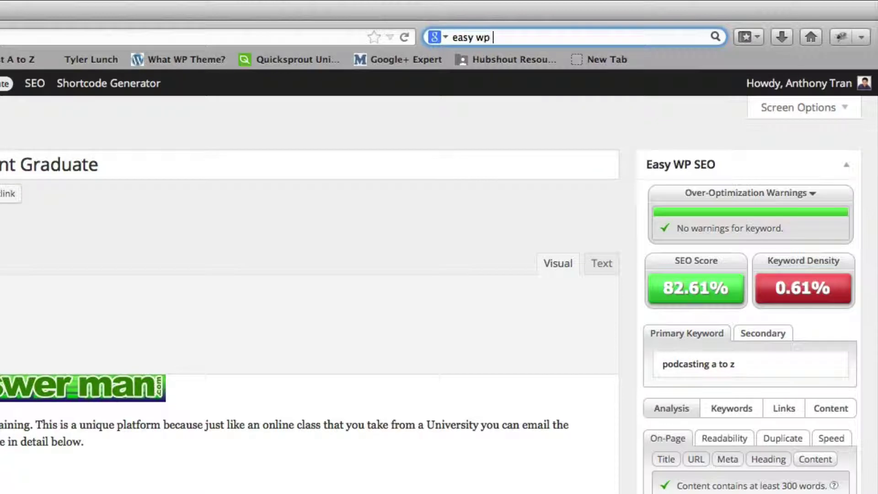
{"action": "type", "text": "seo plugin"}
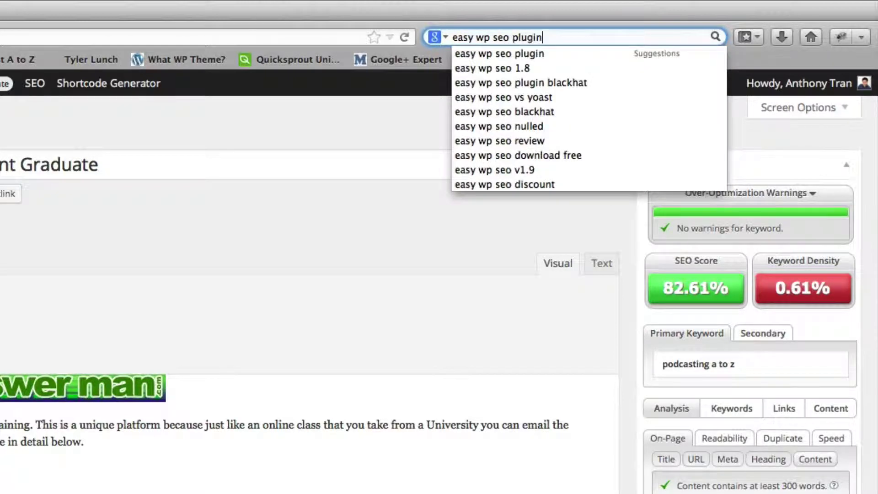
{"action": "key", "text": "Return"}
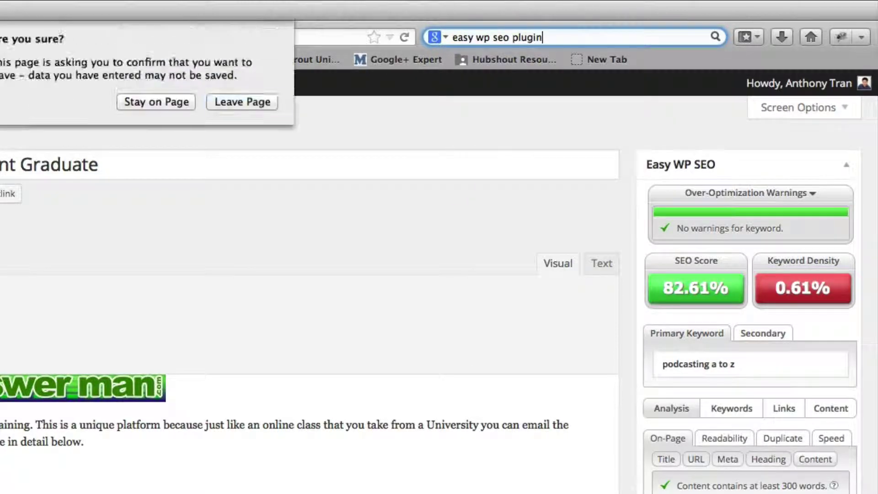
{"action": "left_click", "coordinate": [231, 107]}
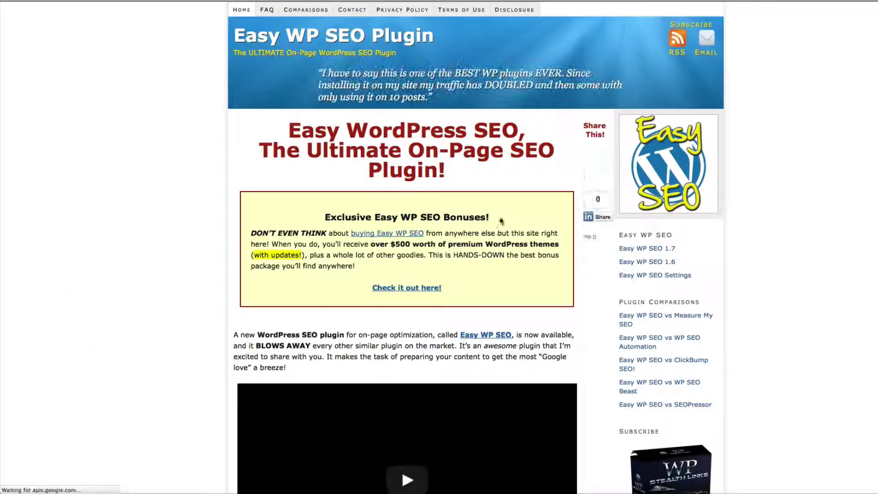
- Scroll through the Easy WP SEO Plugin page and close its subscribe popup
{"action": "scroll", "coordinate": [516, 288], "scroll_direction": "down", "scroll_amount": 1}
{"action": "scroll", "coordinate": [516, 289], "scroll_direction": "down", "scroll_amount": 6}
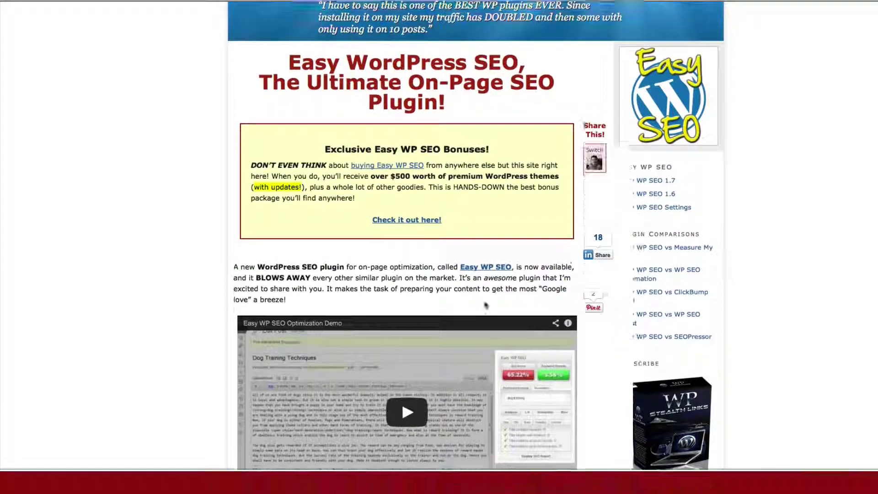
{"action": "scroll", "coordinate": [463, 324], "scroll_direction": "down", "scroll_amount": 11}
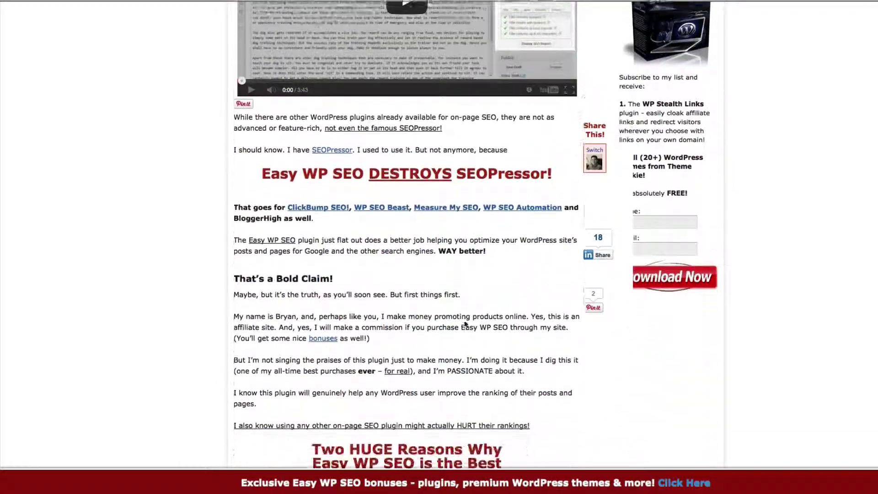
{"action": "scroll", "coordinate": [476, 322], "scroll_direction": "up", "scroll_amount": 12}
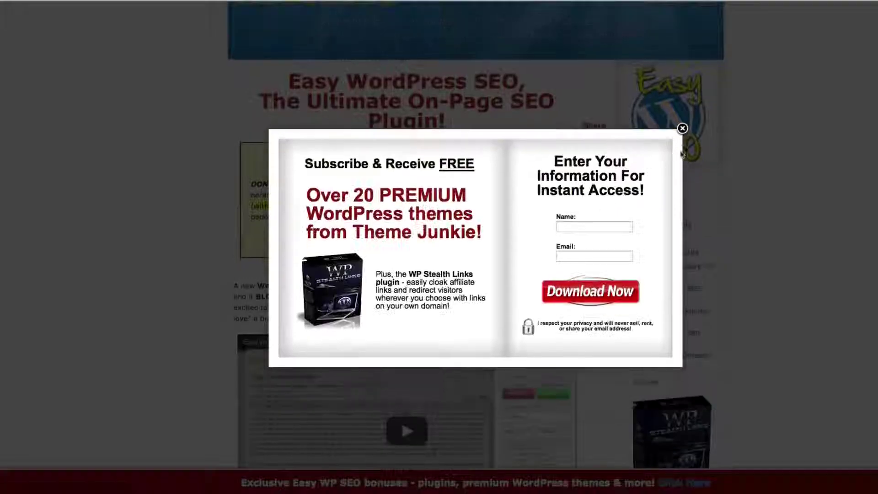
{"action": "left_click", "coordinate": [683, 129]}
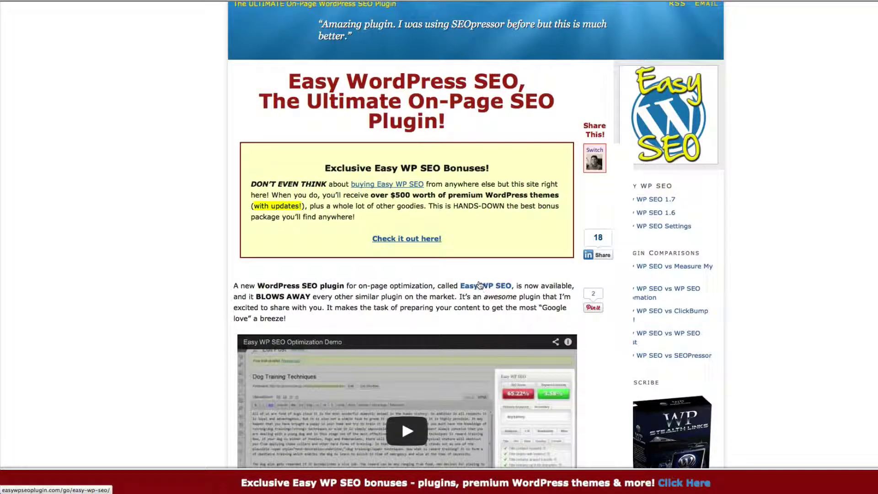
{"action": "scroll", "coordinate": [463, 279], "scroll_direction": "up", "scroll_amount": 1}
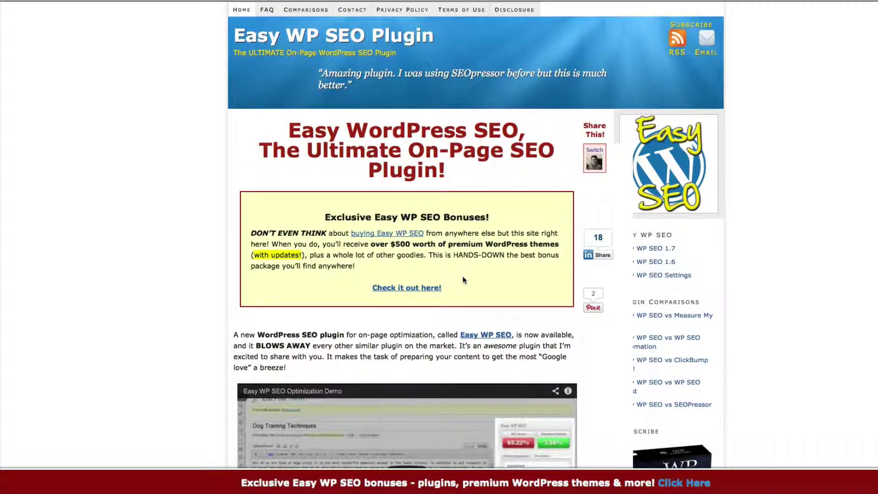
{"action": "scroll", "coordinate": [462, 280], "scroll_direction": "down", "scroll_amount": 1}
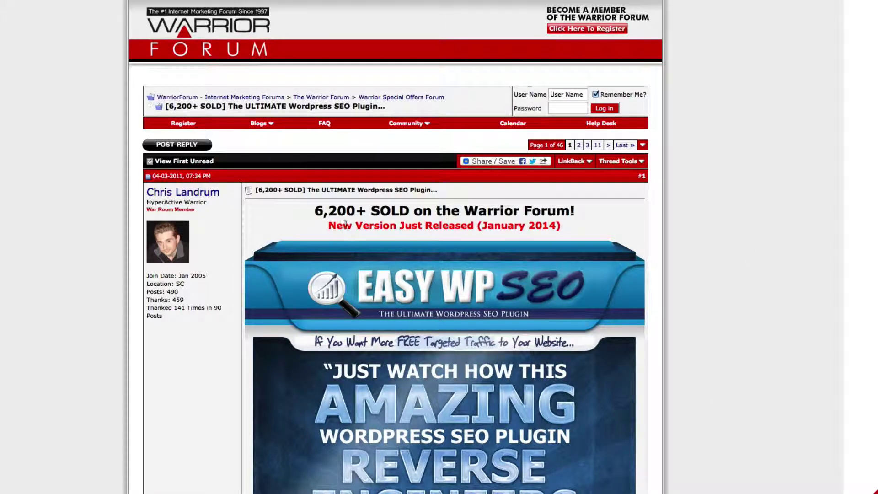
- Scroll the Warrior Forum thread down to the 'Download Now – Next Order Just $37.00' button
{"action": "scroll", "coordinate": [640, 321], "scroll_direction": "down", "scroll_amount": 10}
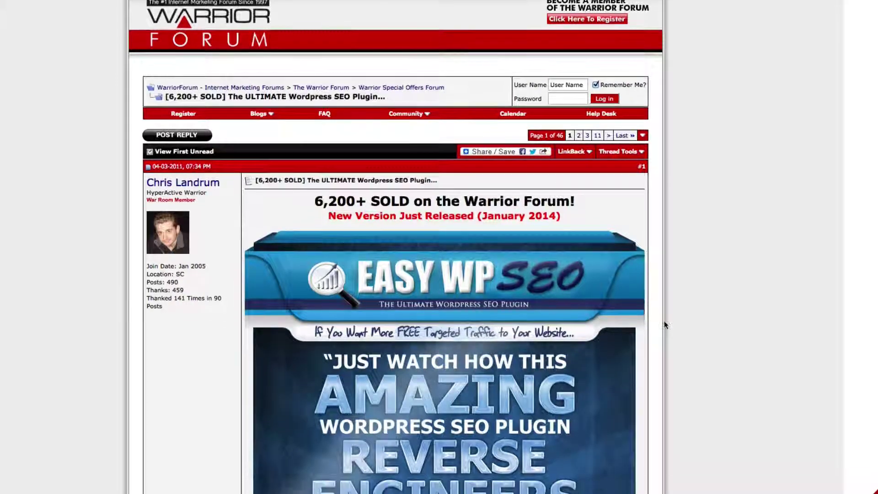
{"action": "scroll", "coordinate": [526, 318], "scroll_direction": "down", "scroll_amount": 10}
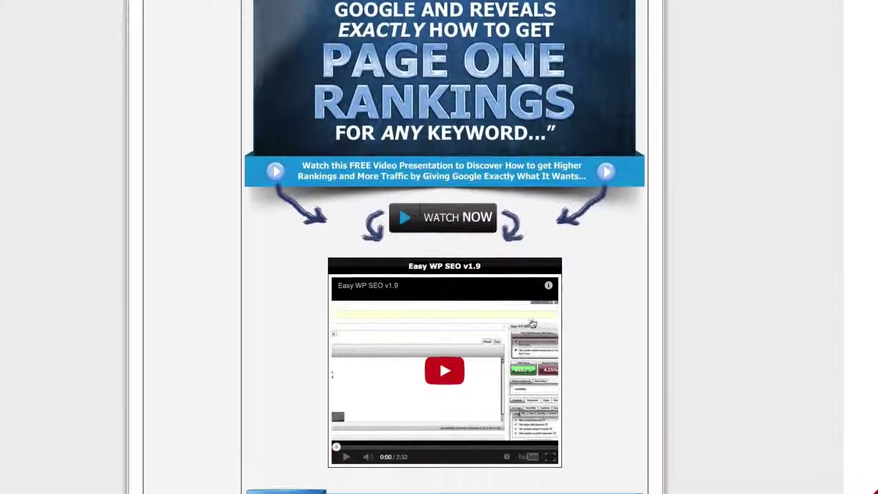
{"action": "scroll", "coordinate": [533, 321], "scroll_direction": "down", "scroll_amount": 11}
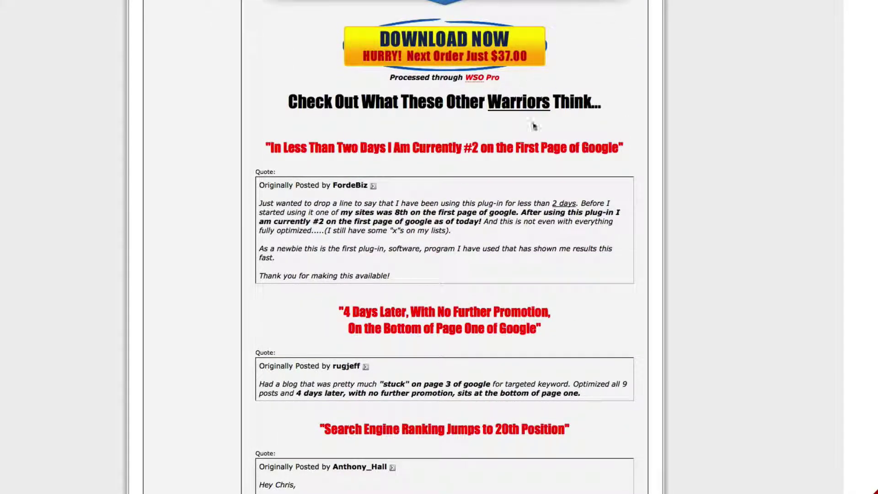
{"action": "scroll", "coordinate": [533, 128], "scroll_direction": "up", "scroll_amount": 2}
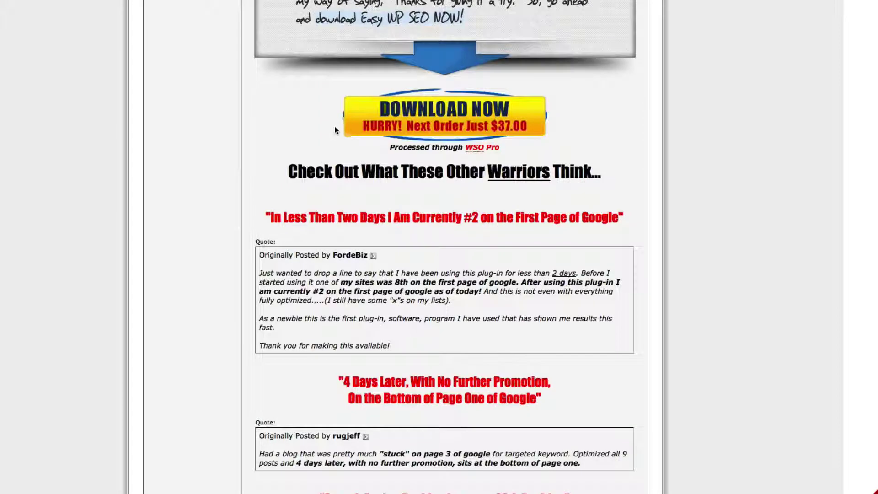